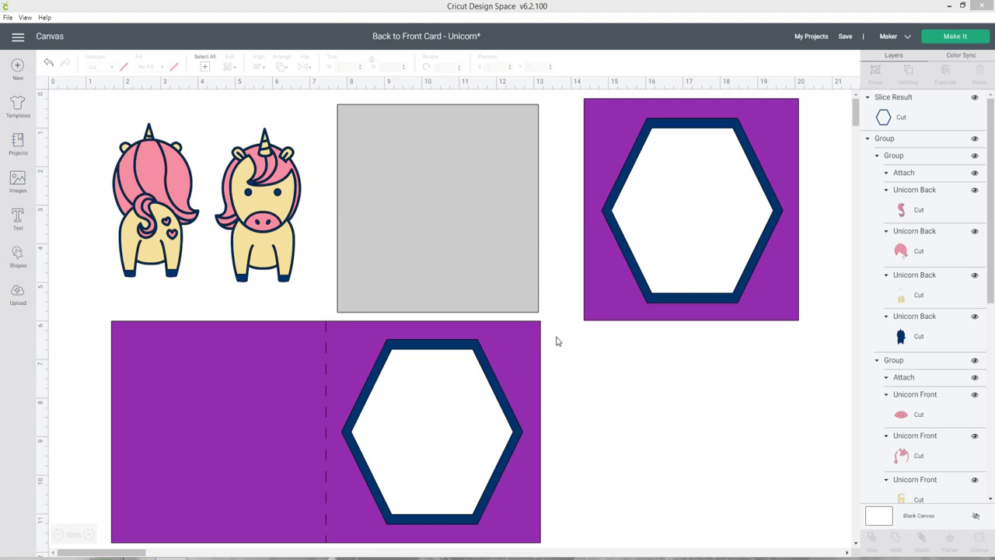
Step: Nudge the hexagon frame on the lower purple card front slightly right to align it
click(529, 336)
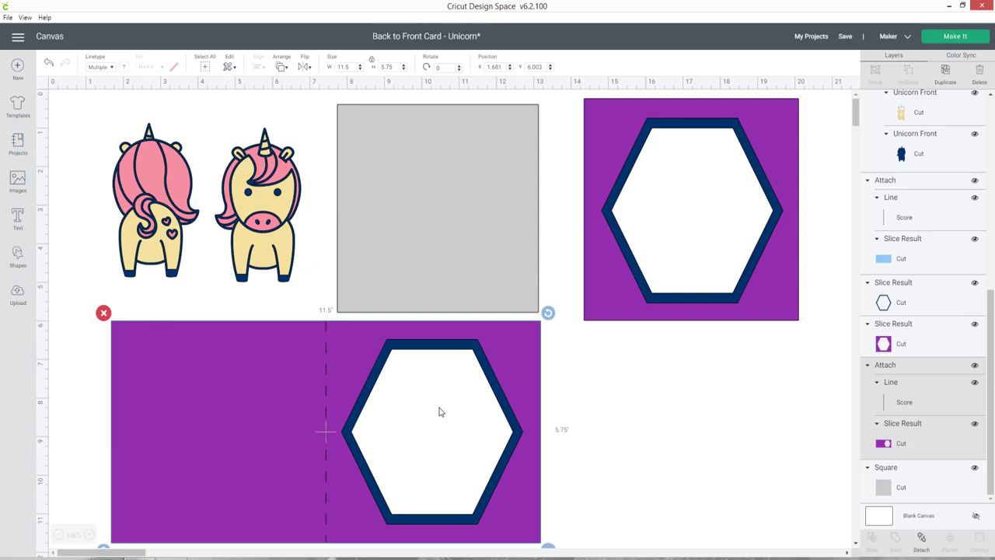
mouse_move(484, 401)
mouse_down()
mouse_move(542, 401)
mouse_move(505, 400)
mouse_up()
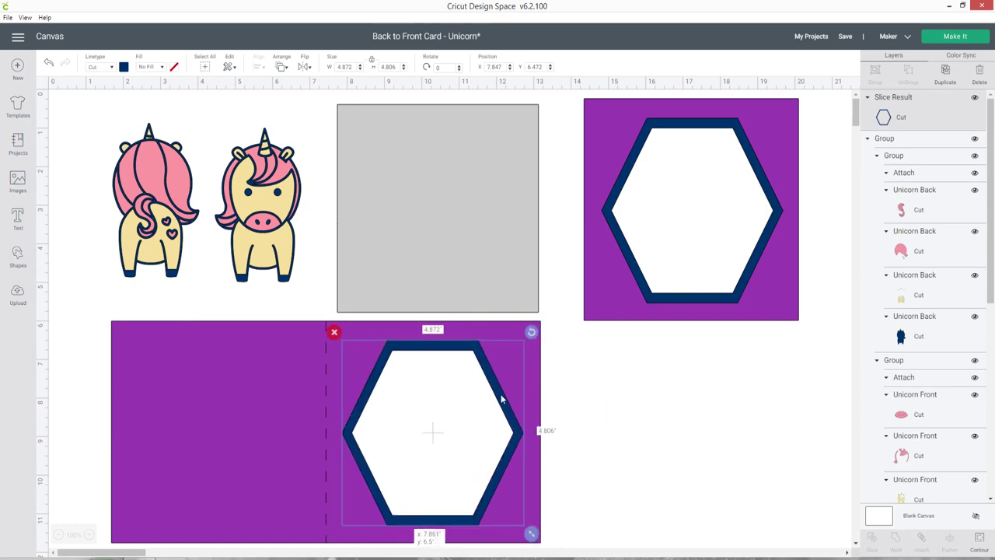
drag(506, 401, 501, 399)
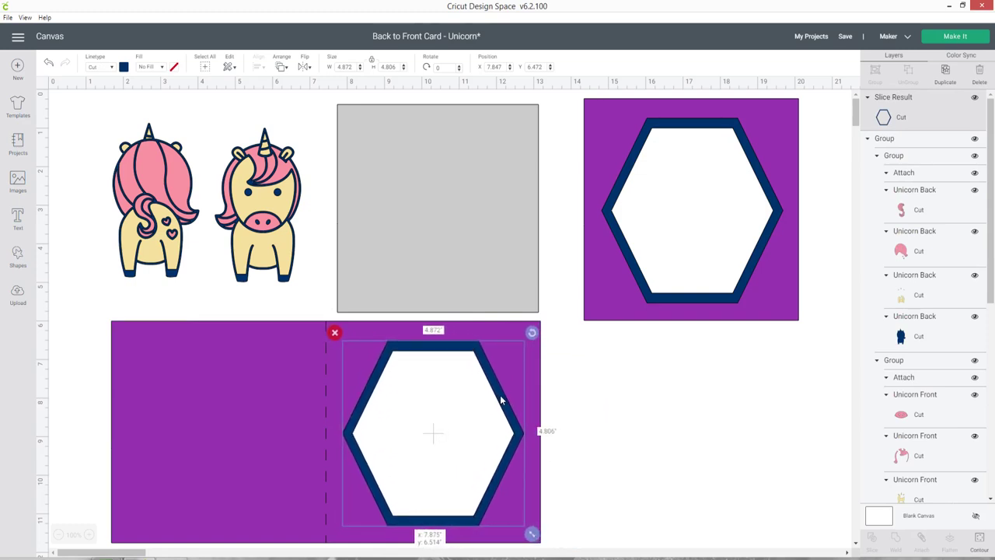
click(635, 402)
Step: Shift the grey acetate square slightly right, then select the right card's hexagon frame
scroll(565, 386, down, 1)
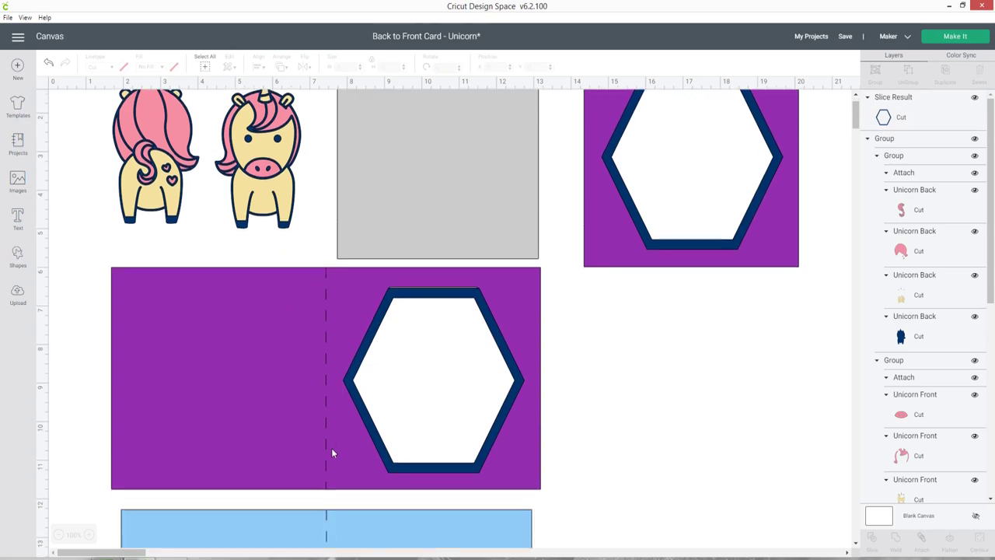
scroll(339, 435, down, 1)
scroll(341, 432, down, 3)
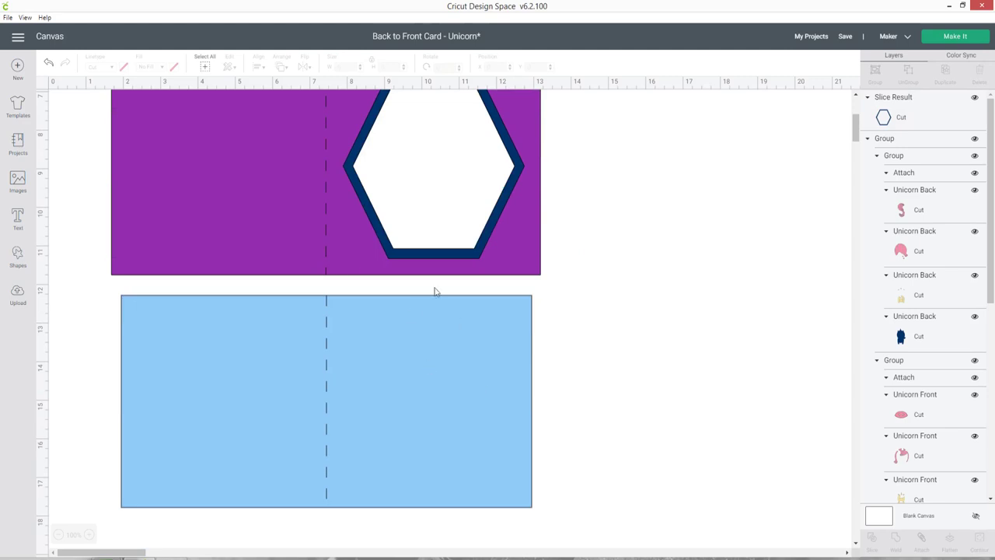
scroll(617, 332, up, 4)
mouse_move(448, 168)
mouse_down()
mouse_move(447, 399)
mouse_move(459, 175)
mouse_up()
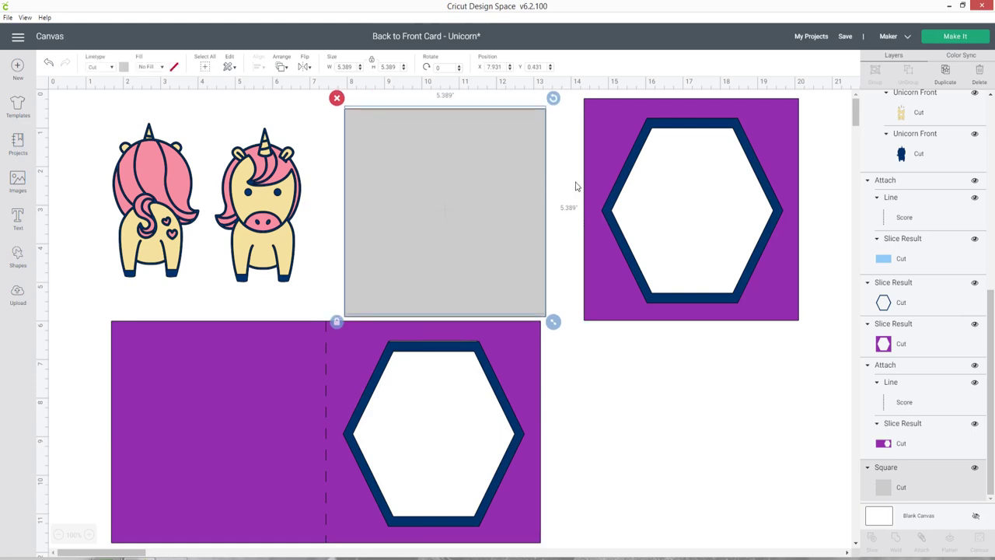
drag(607, 153, 606, 158)
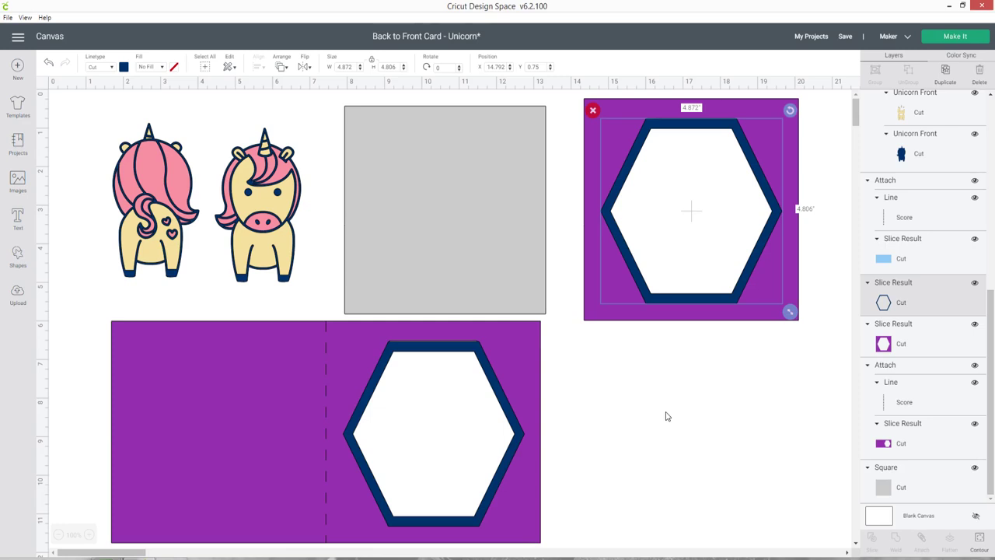
click(271, 195)
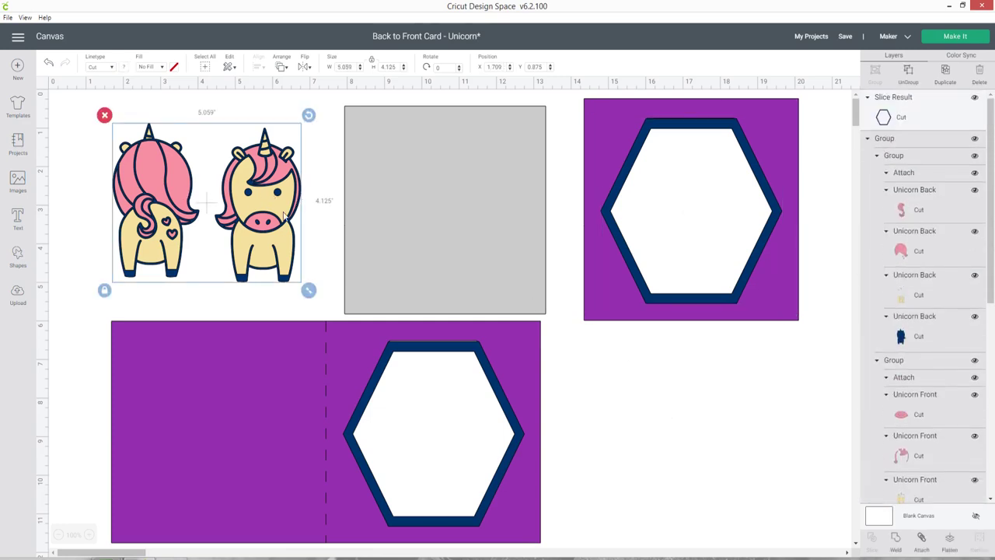
click(584, 359)
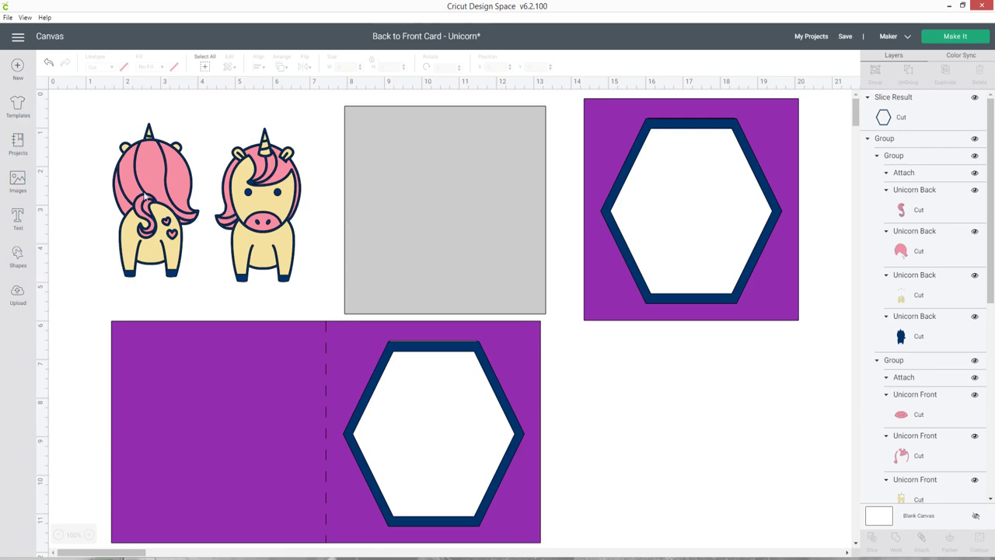
Step: Browse the Image Sets category in the image library and search for 'fr'
click(24, 183)
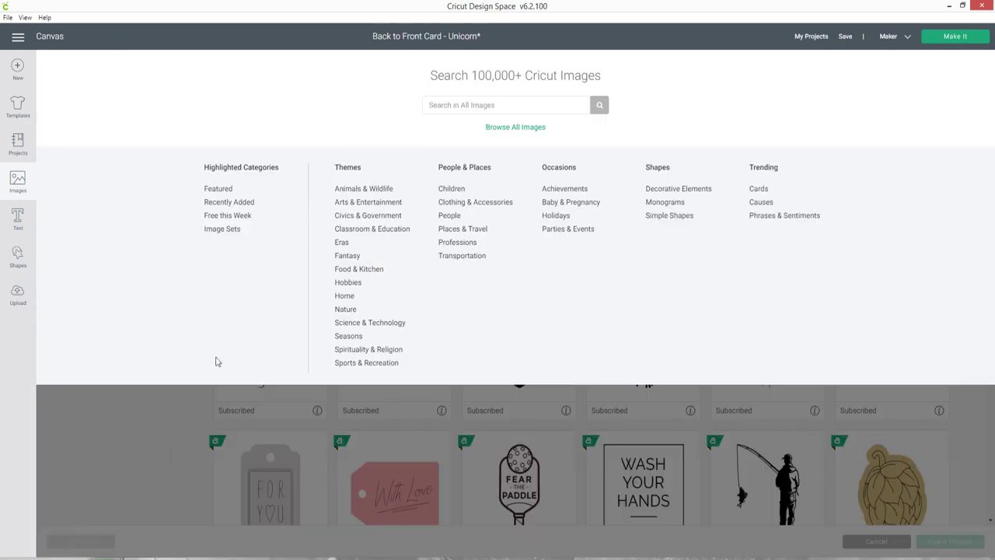
click(156, 404)
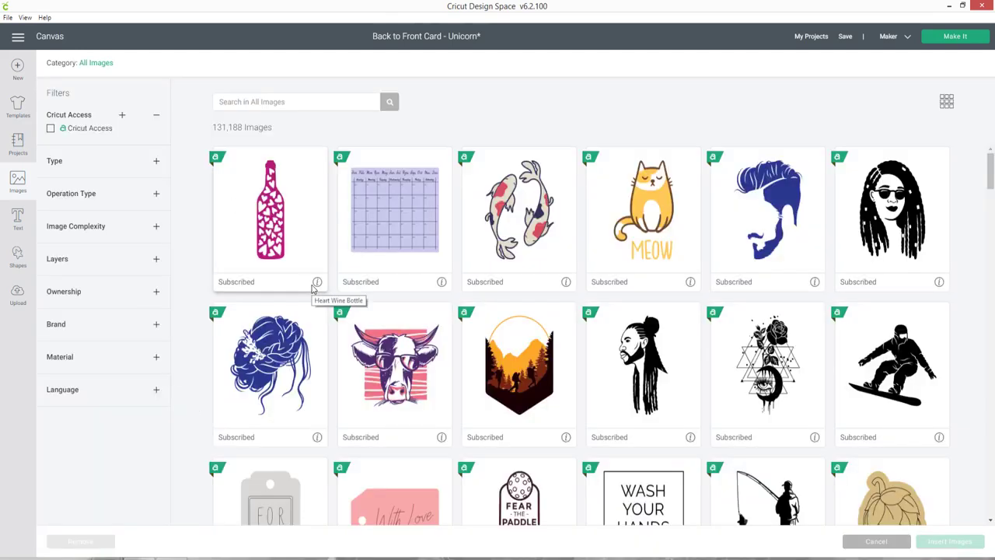
click(100, 65)
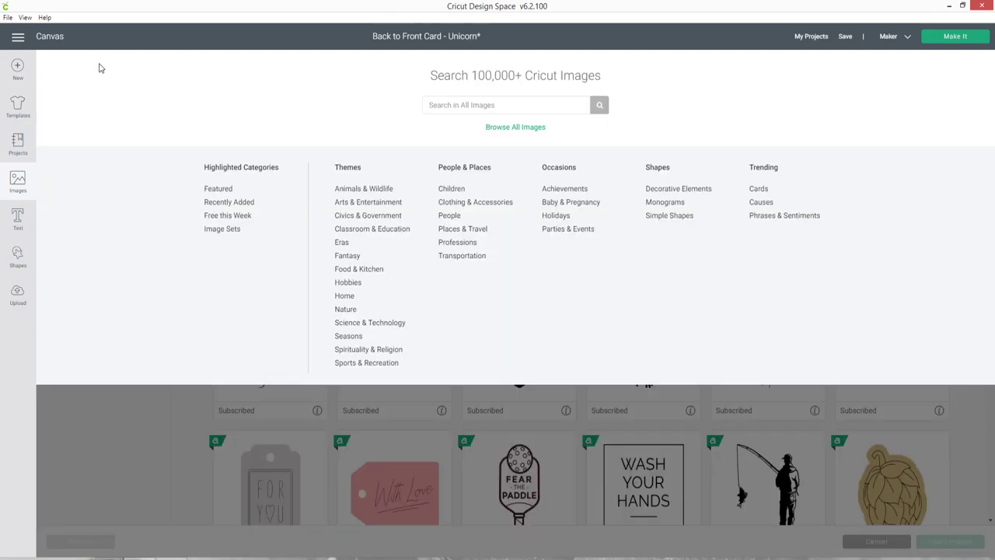
click(224, 232)
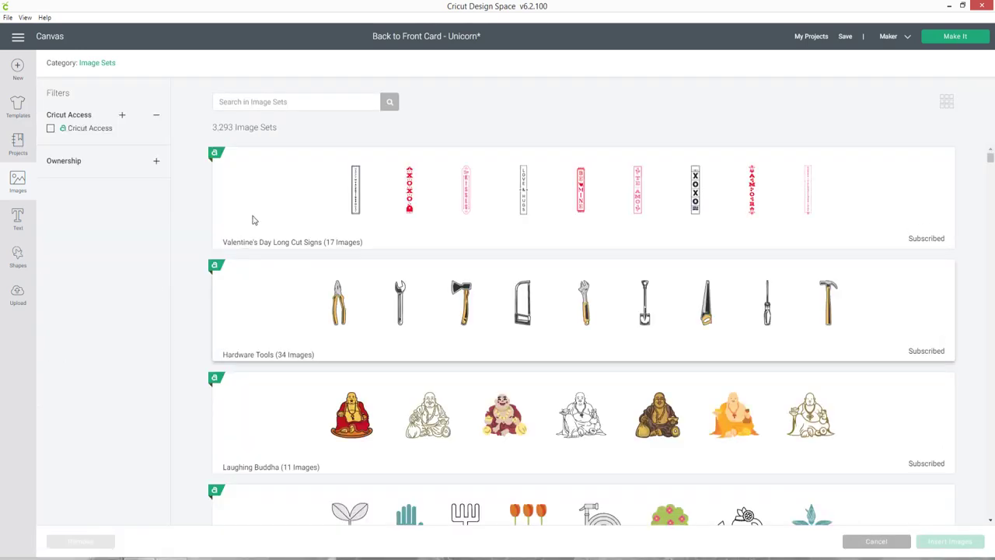
click(258, 105)
text(front)
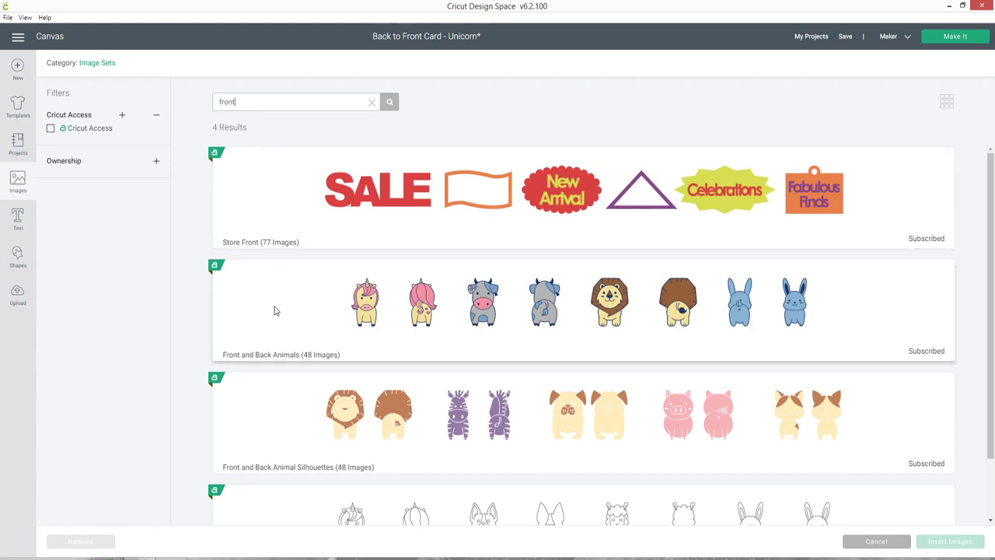
Step: Insert the dragon front and dragon back images from the Front and Back Animals set
click(363, 328)
scroll(634, 275, down, 1)
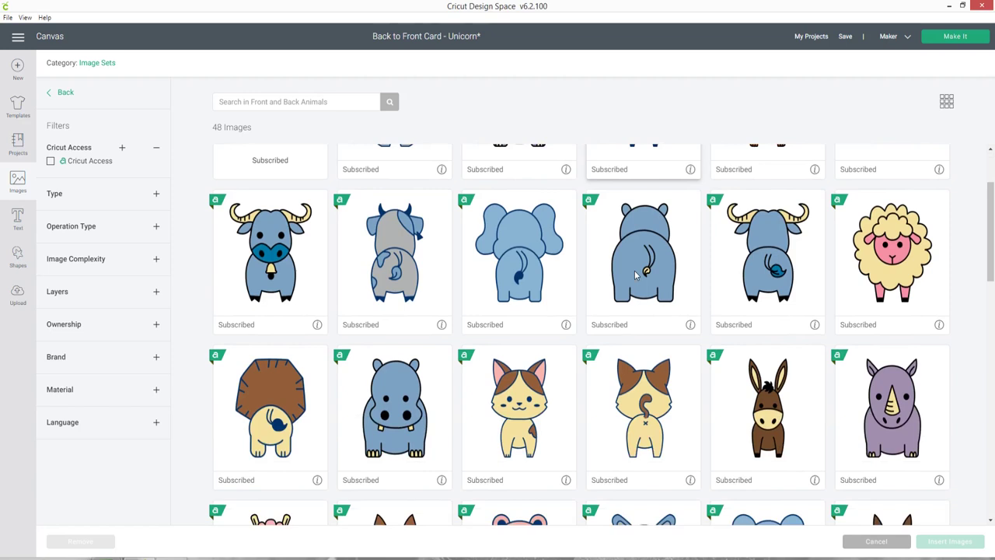
scroll(634, 274, down, 3)
scroll(634, 274, down, 3)
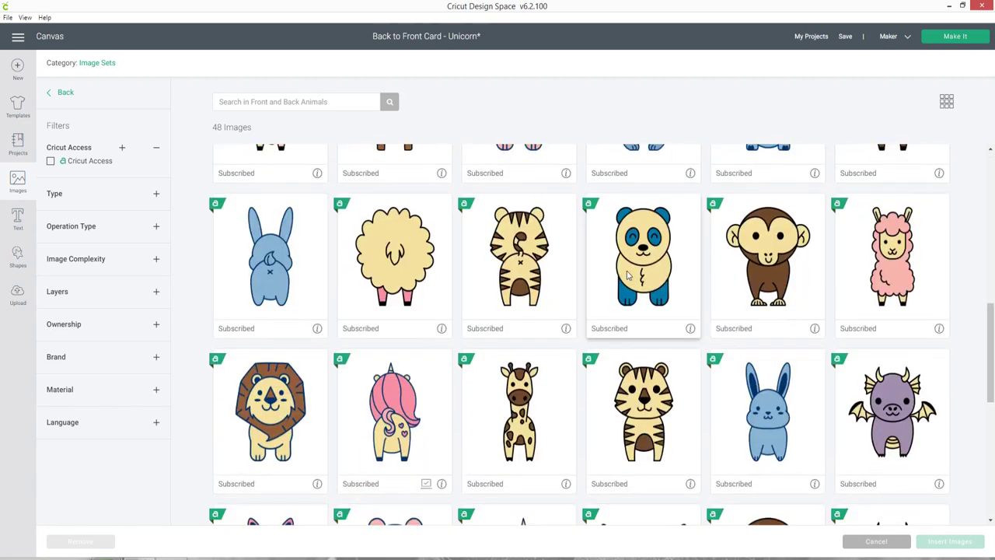
scroll(544, 233, down, 1)
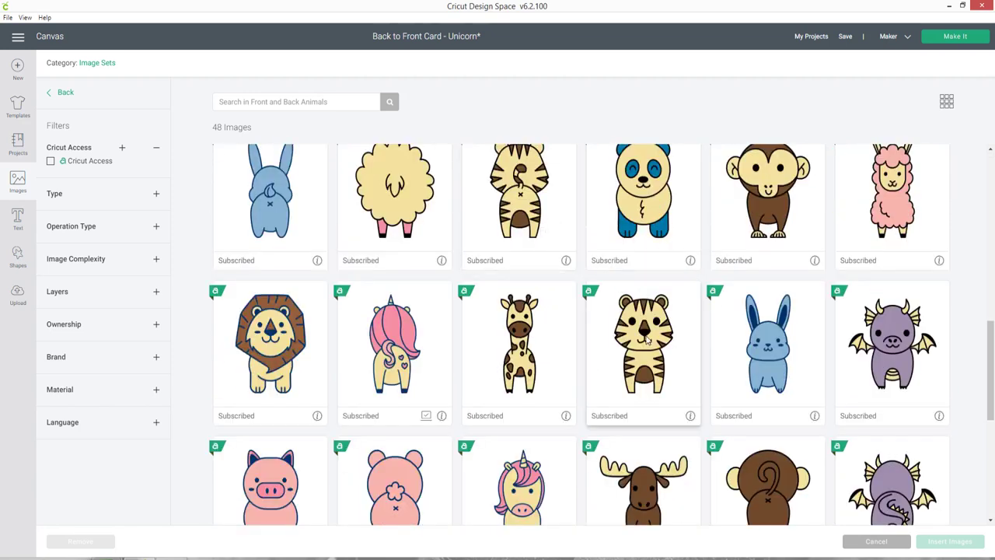
scroll(635, 336, down, 2)
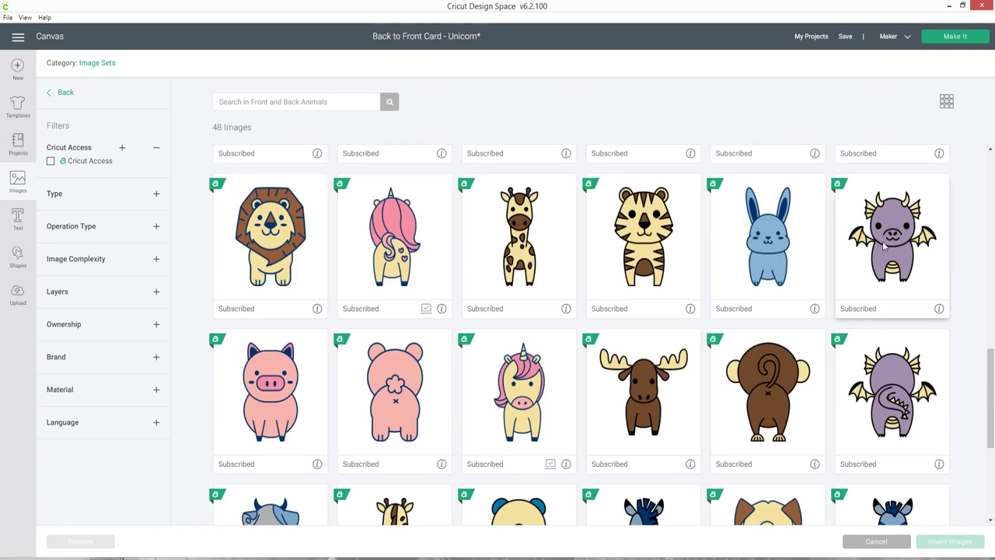
click(884, 247)
click(894, 391)
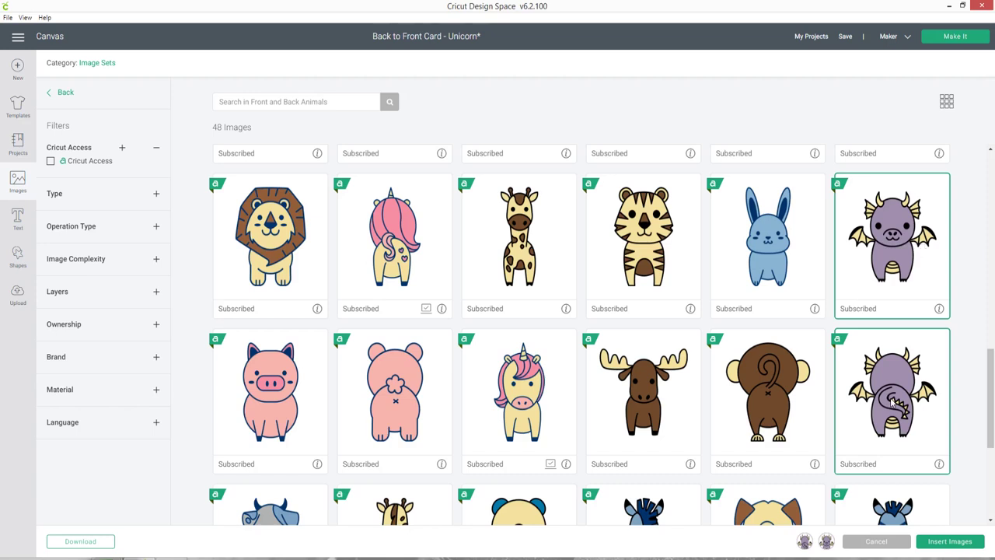
click(945, 542)
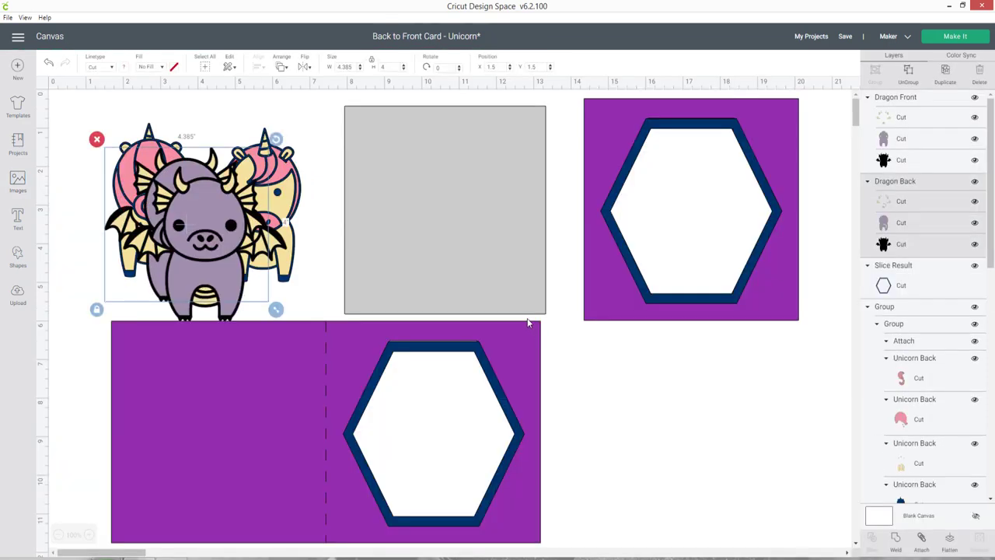
Step: Drag the front and back dragons out and place them side by side
drag(246, 258, 477, 243)
drag(180, 230, 440, 229)
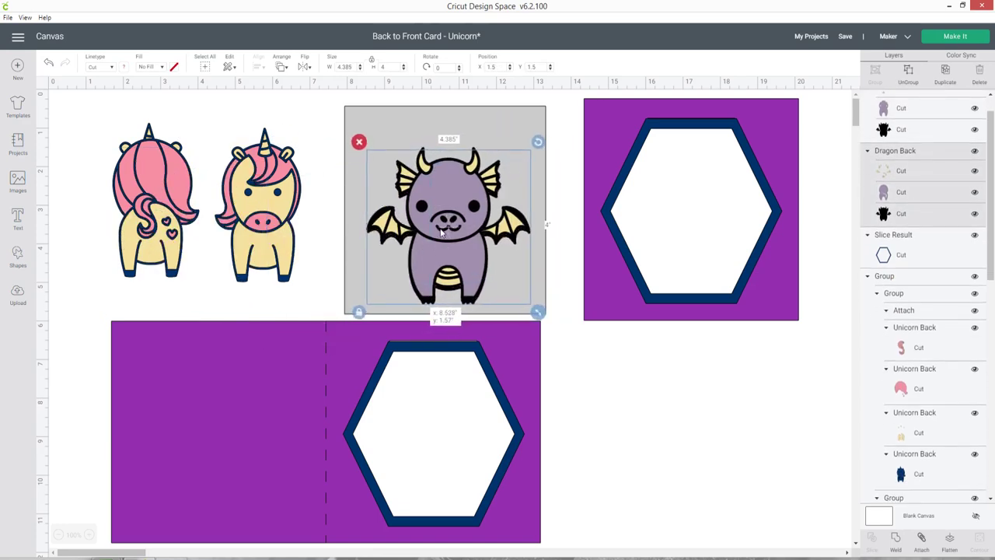
mouse_move(440, 229)
mouse_down()
mouse_move(599, 233)
mouse_move(687, 218)
mouse_up()
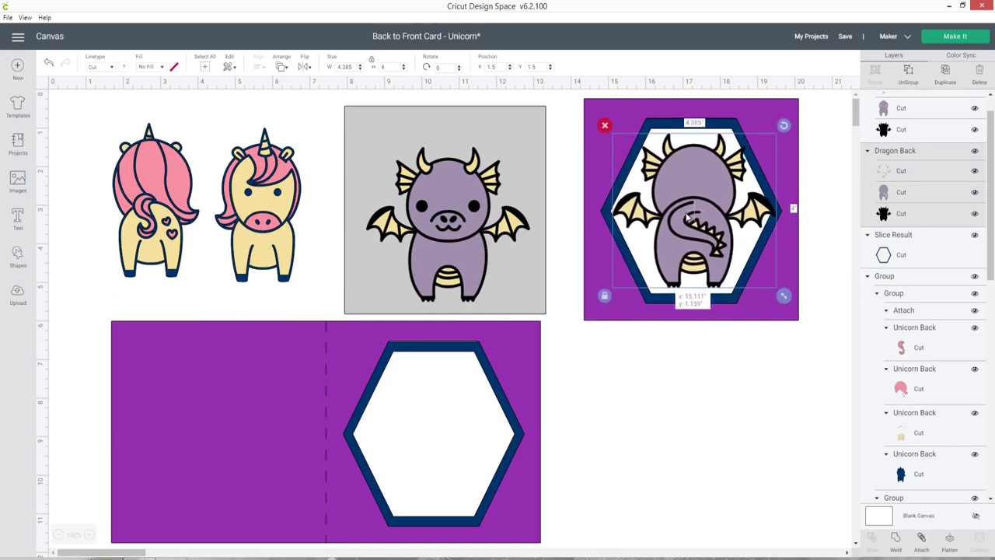
drag(687, 217, 615, 227)
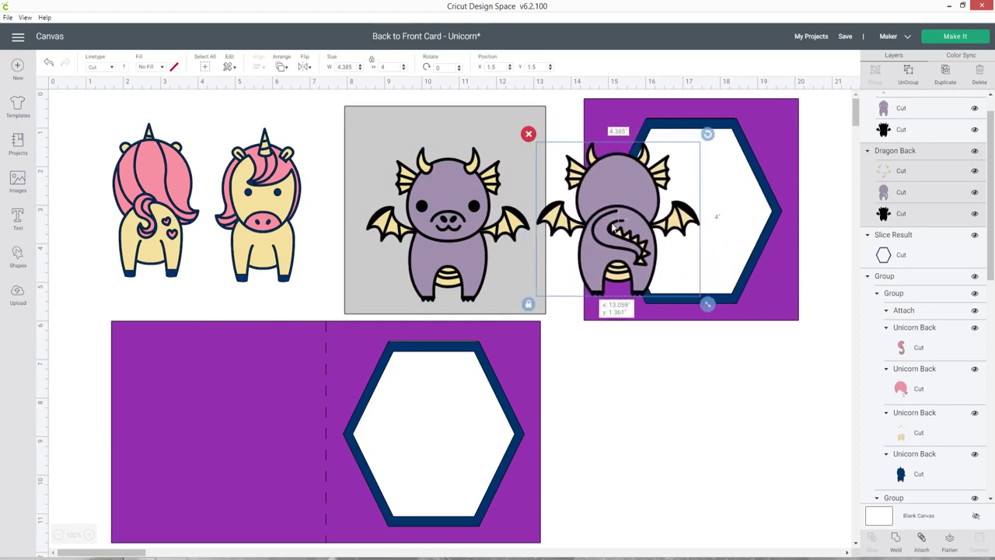
drag(614, 227, 616, 229)
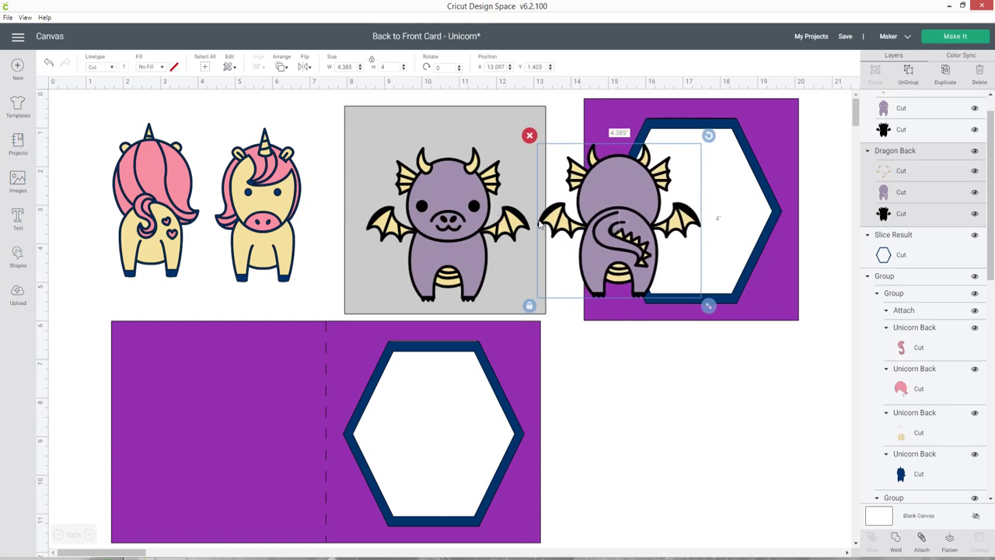
Step: Resize both dragons together to fit the hexagon window, then park them right of the card
click(473, 213)
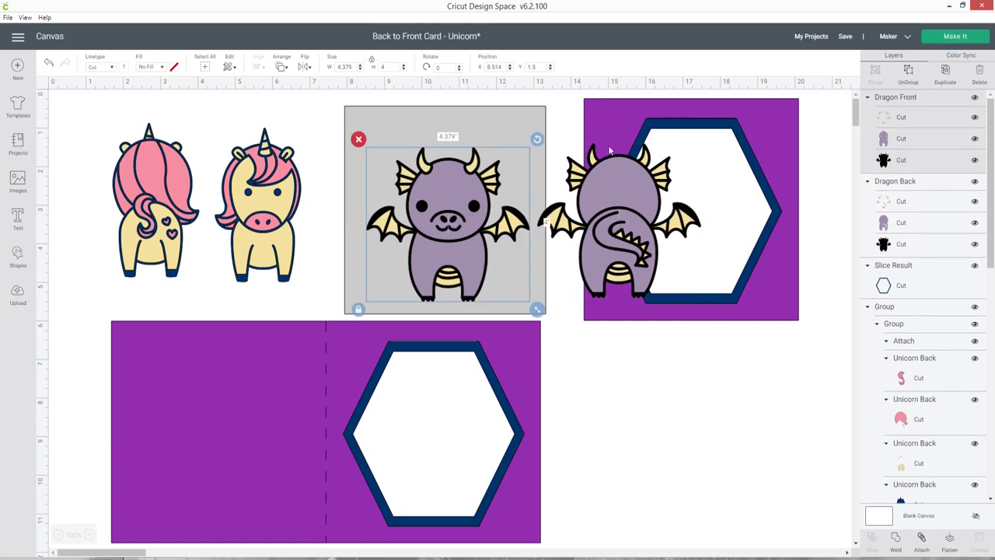
shift+click(627, 214)
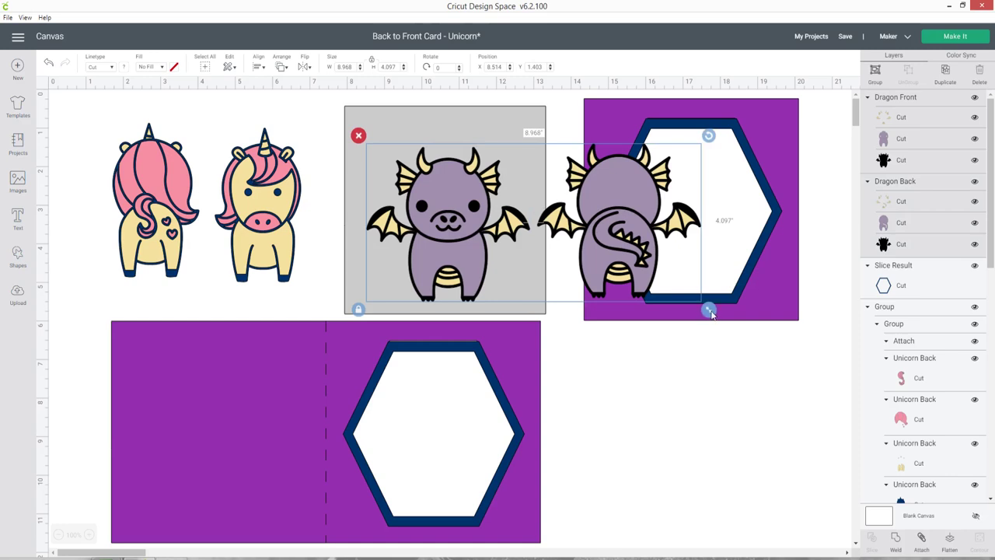
drag(710, 311, 649, 282)
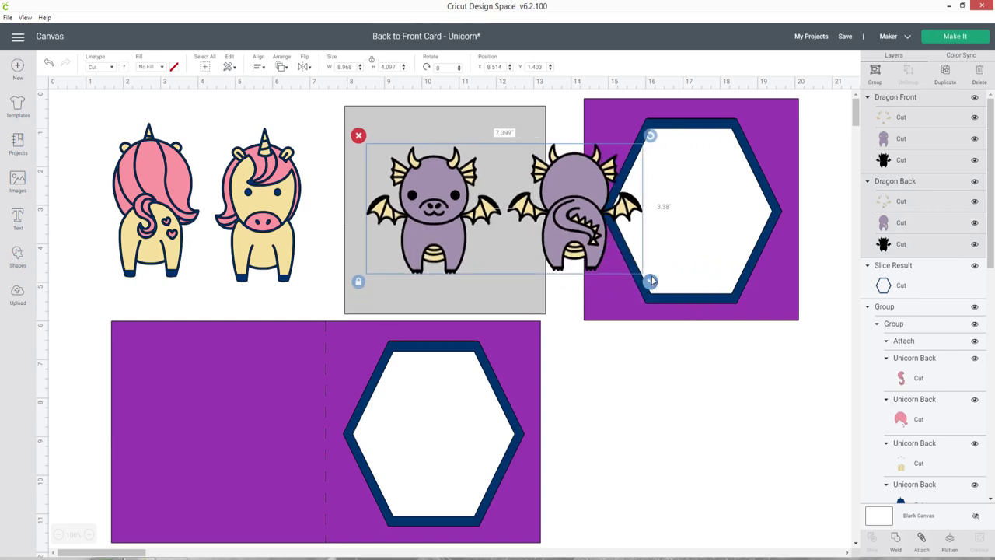
drag(586, 218, 592, 435)
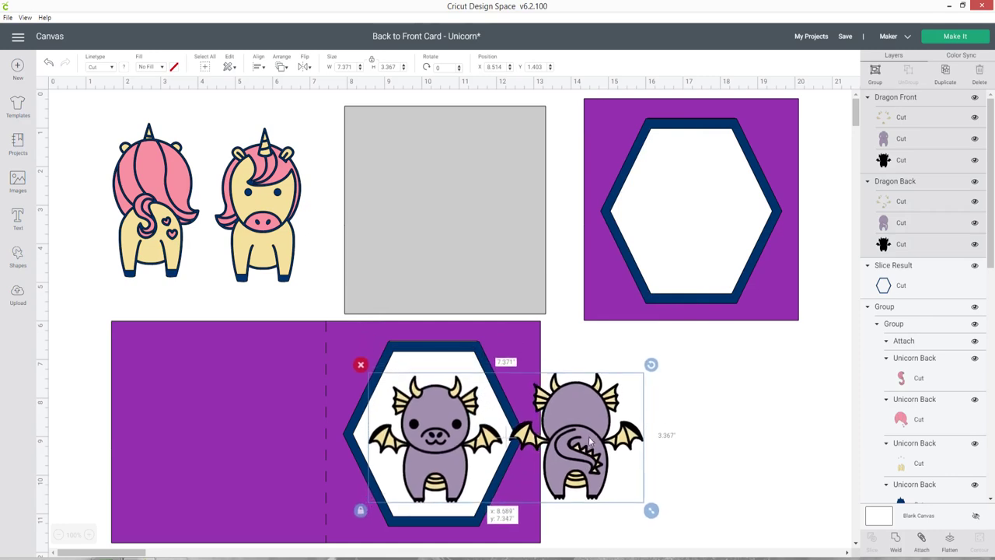
drag(653, 505, 668, 519)
drag(611, 460, 604, 458)
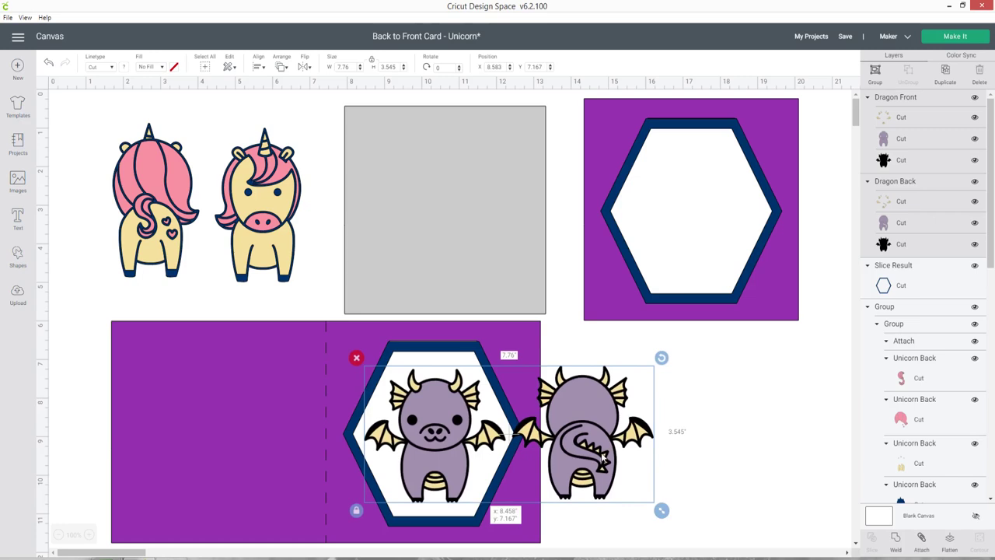
drag(604, 460, 605, 461)
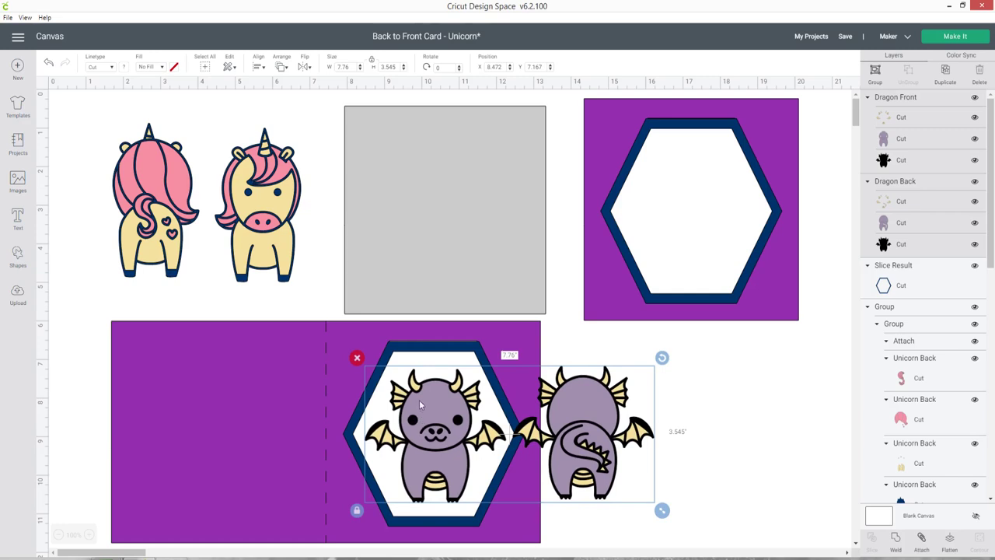
drag(574, 444, 761, 456)
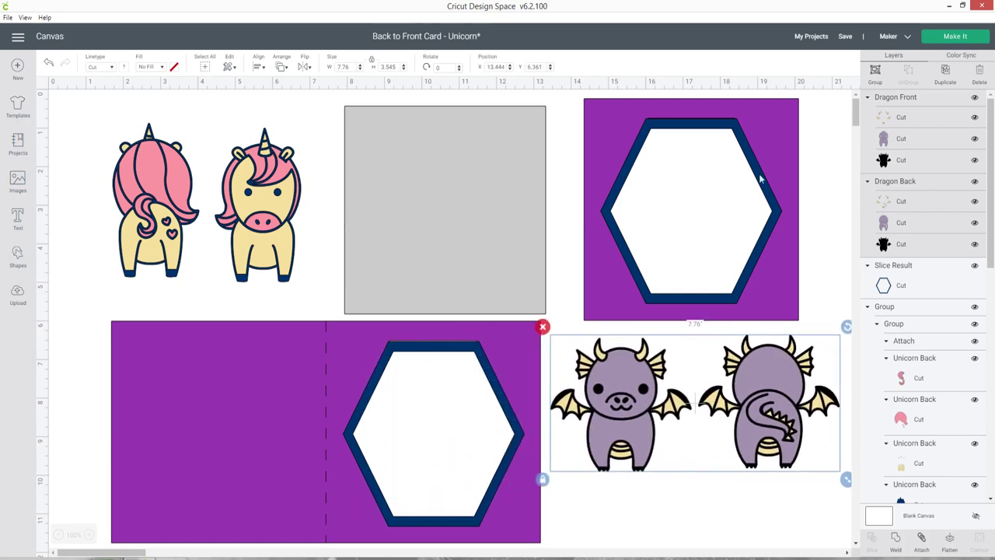
Step: Nudge the grey square up to match the hexagon card's top, then select and deselect the unicorns
scroll(471, 282, down, 2)
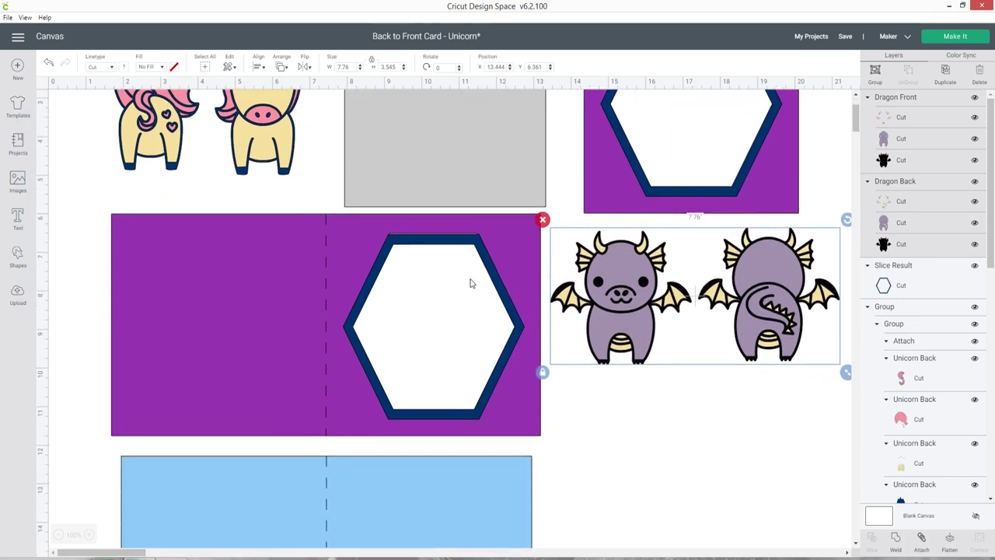
scroll(469, 277, up, 1)
scroll(471, 280, up, 1)
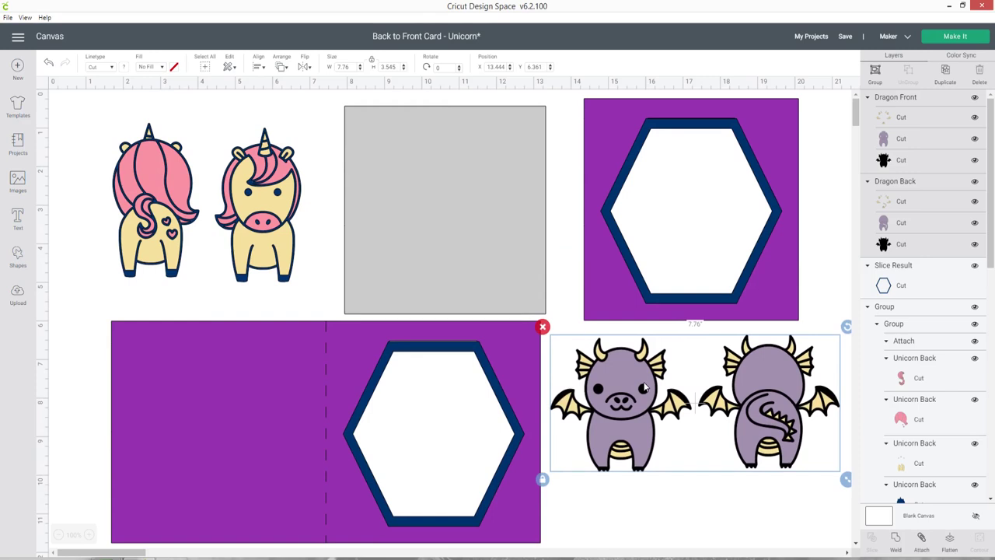
click(671, 484)
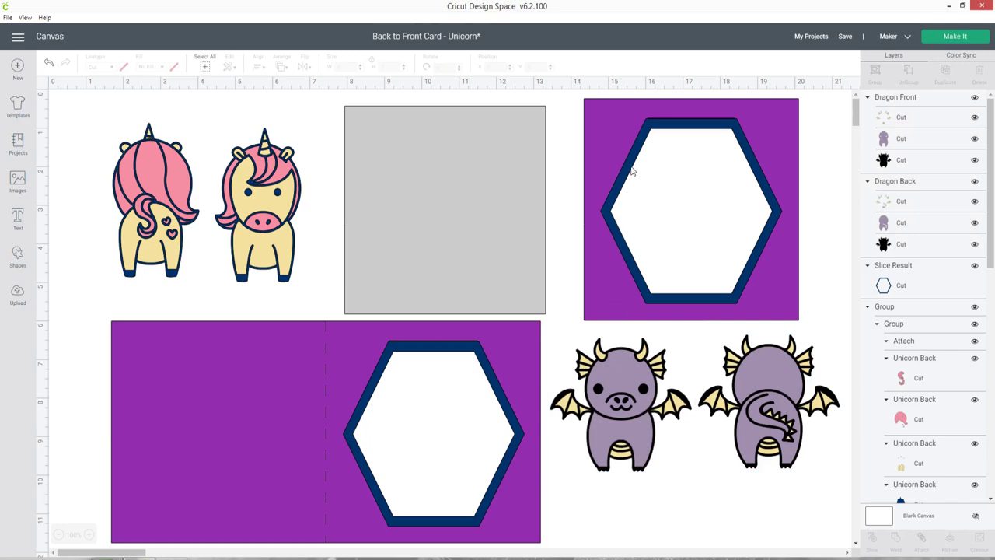
drag(448, 159, 446, 153)
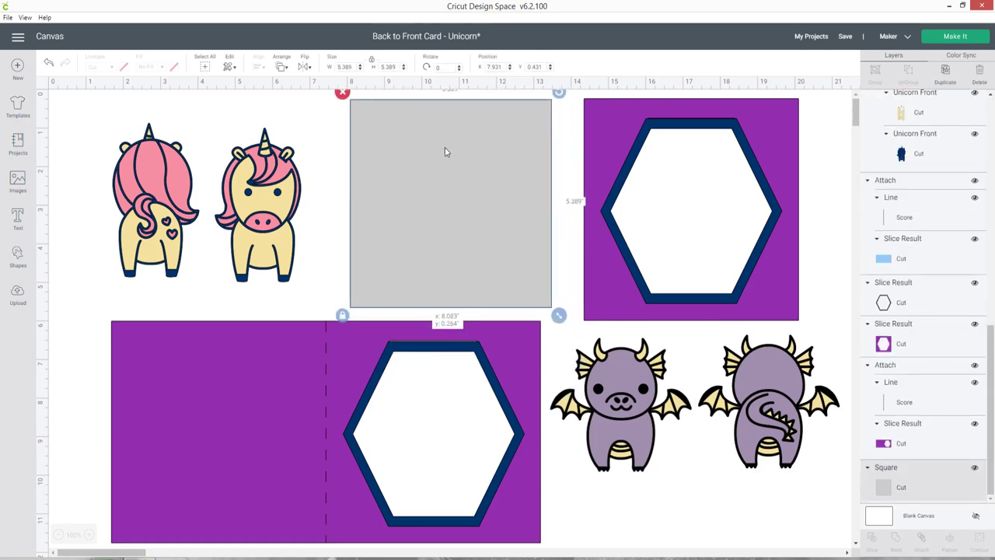
scroll(436, 342, down, 3)
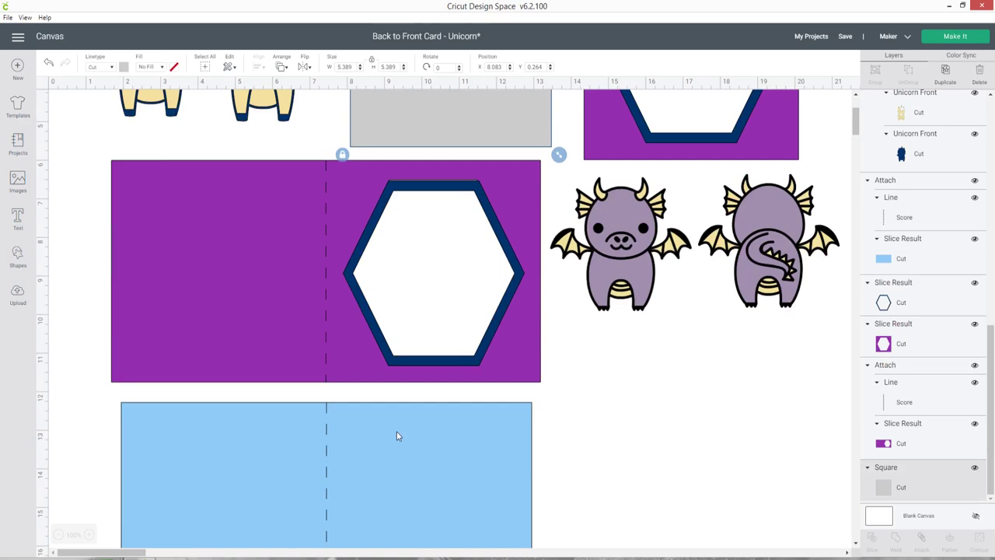
scroll(397, 436, up, 3)
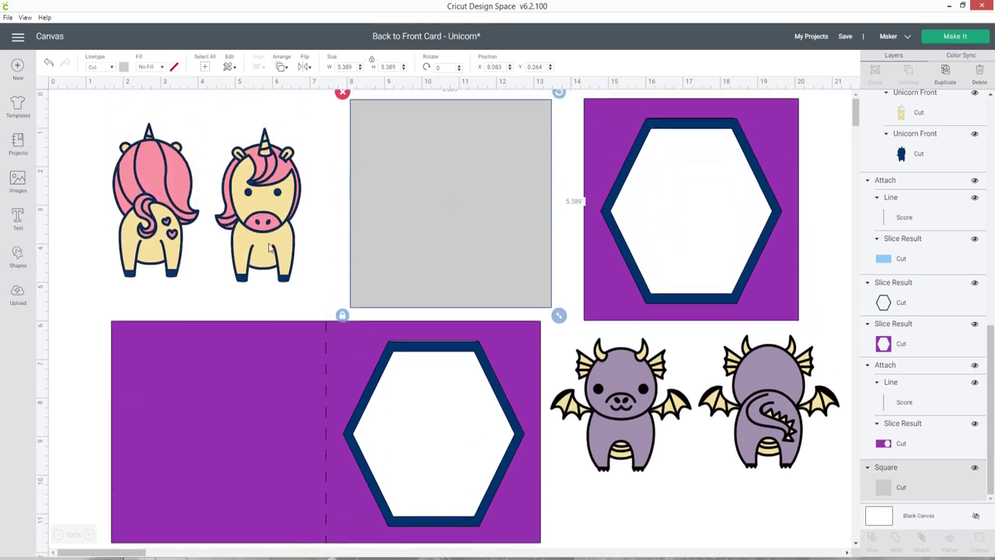
click(270, 247)
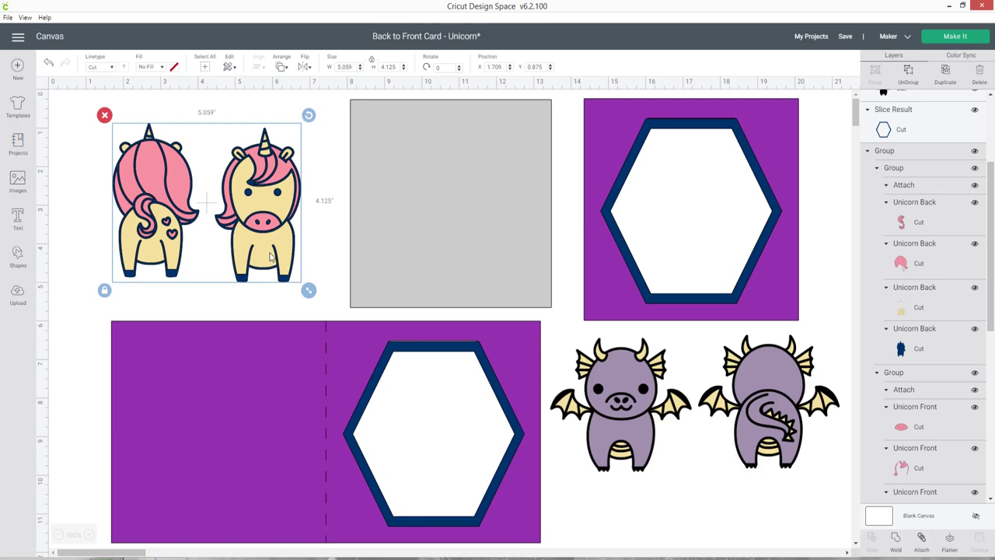
click(326, 257)
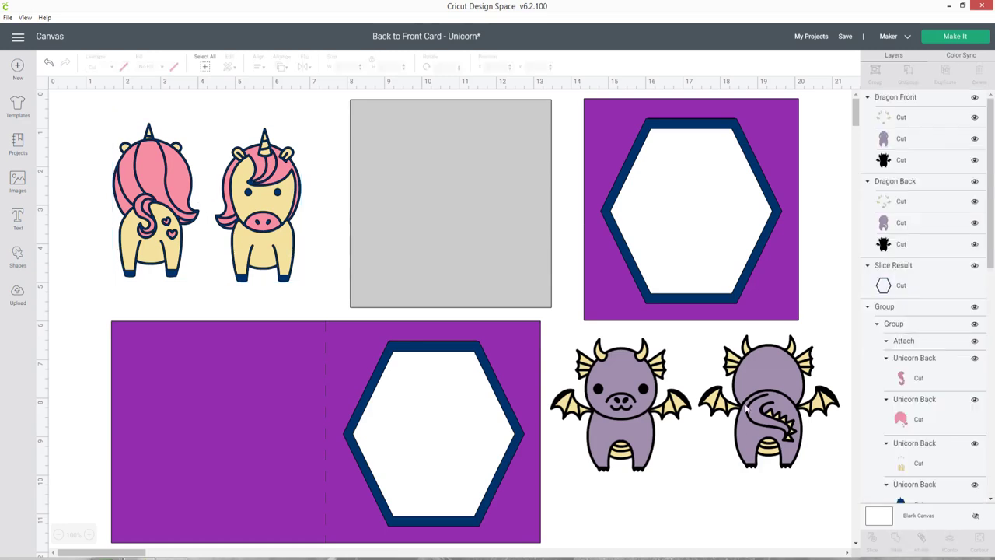